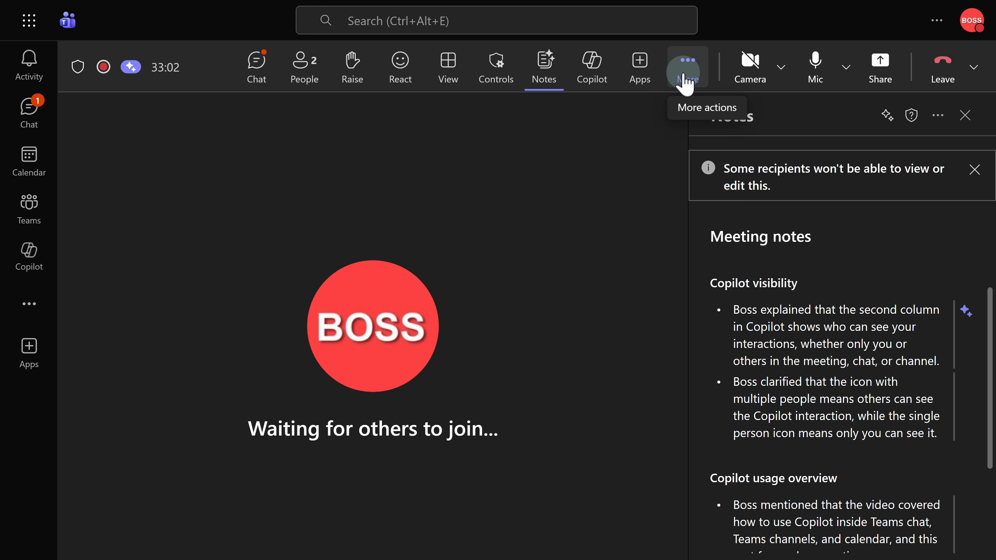
# Look up the option for turning off Facilitator among the meeting's additional actions, leaving Facilitator on
pyautogui.click(689, 84)
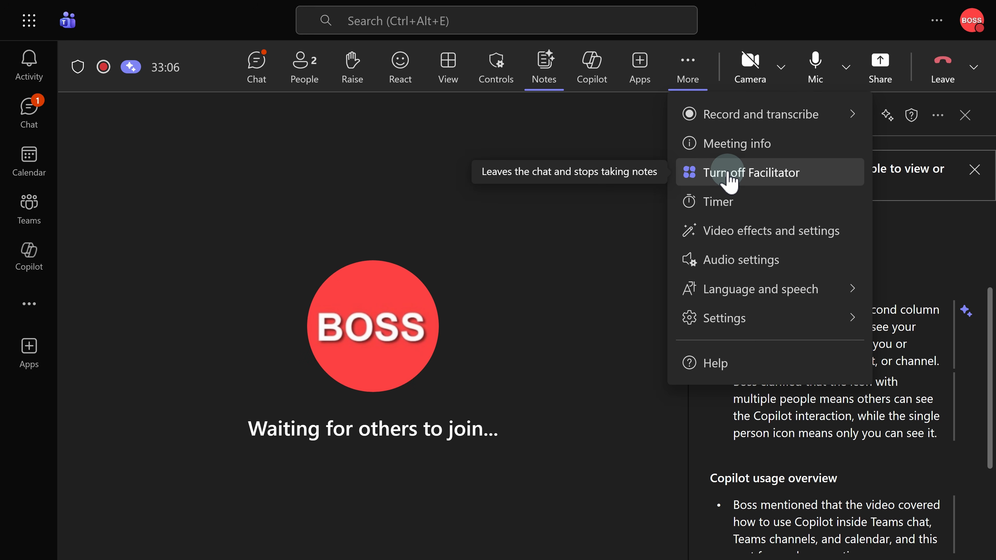
pyautogui.click(612, 272)
pyautogui.click(689, 74)
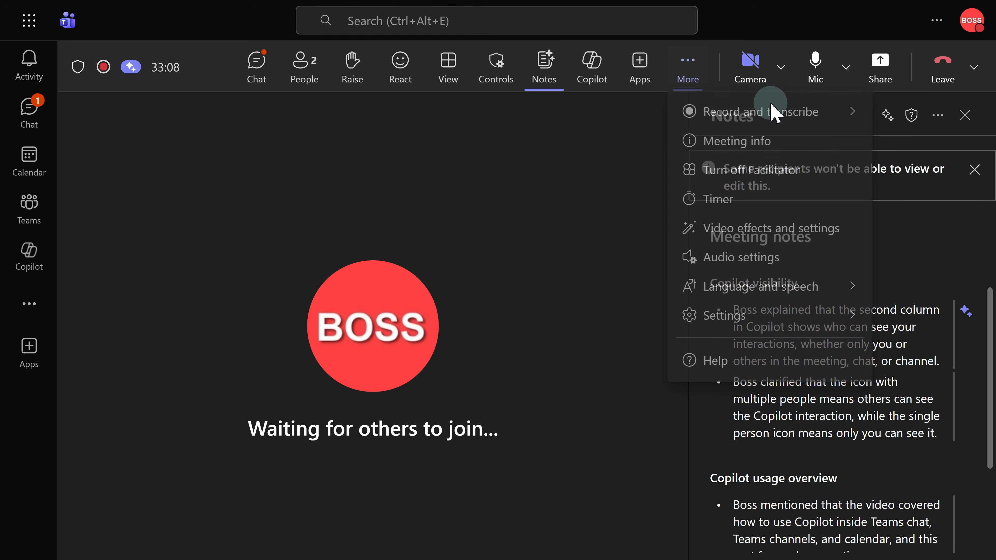
pyautogui.moveTo(772, 113)
pyautogui.click(608, 182)
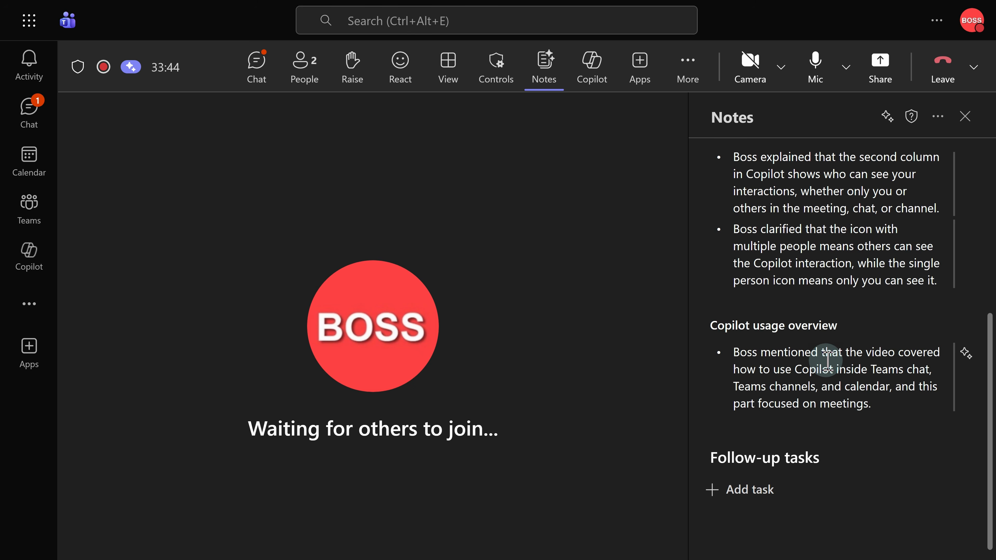
# Add the bullet "I am adding this line." after the first bullet under Copilot visibility in the meeting notes
pyautogui.scroll(1, 826, 357)
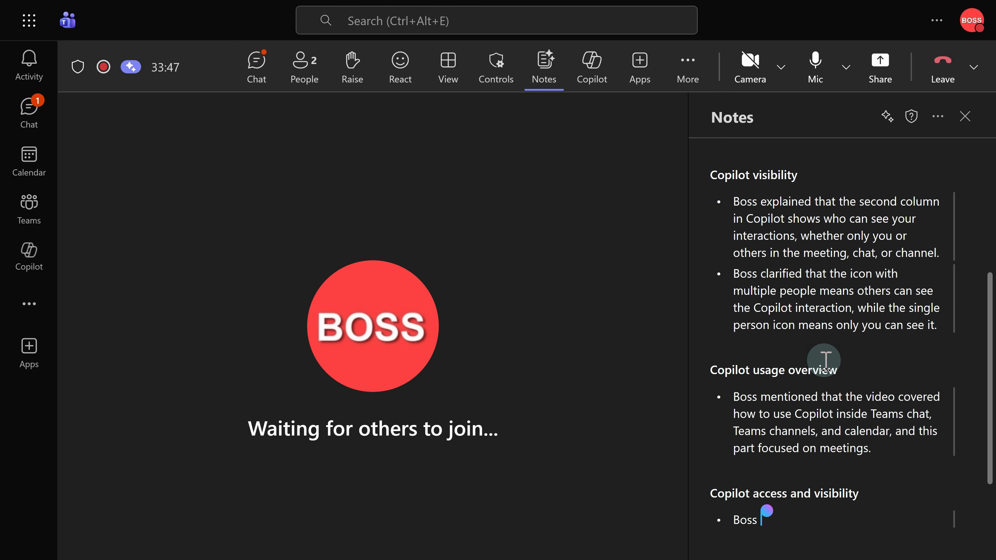
pyautogui.scroll(-4, 820, 372)
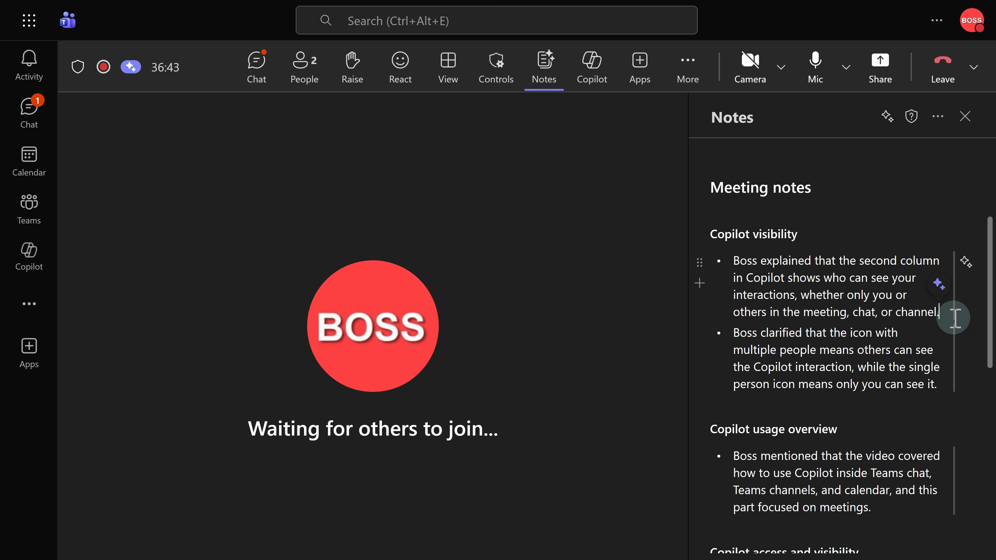
pyautogui.click(939, 314)
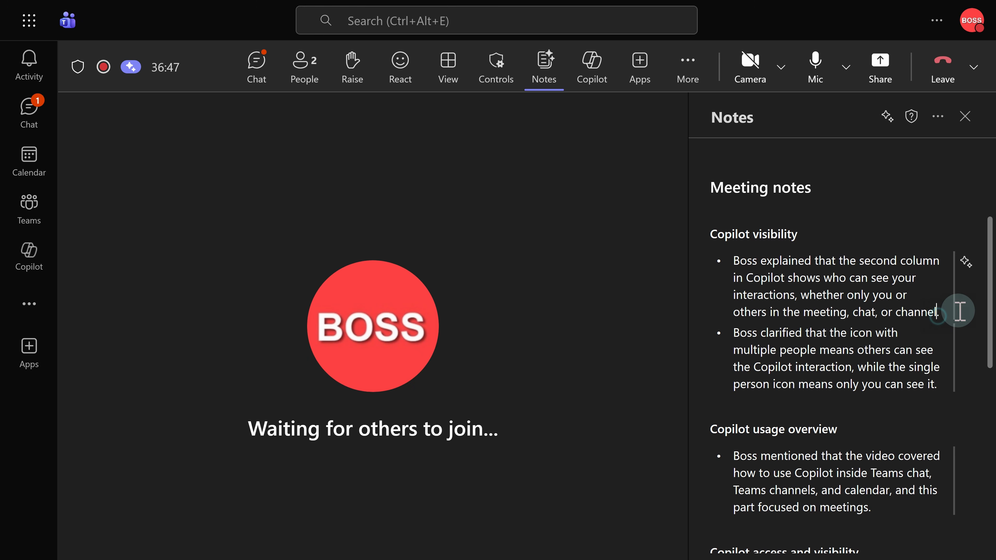
pyautogui.press('Return')
pyautogui.write('I A')
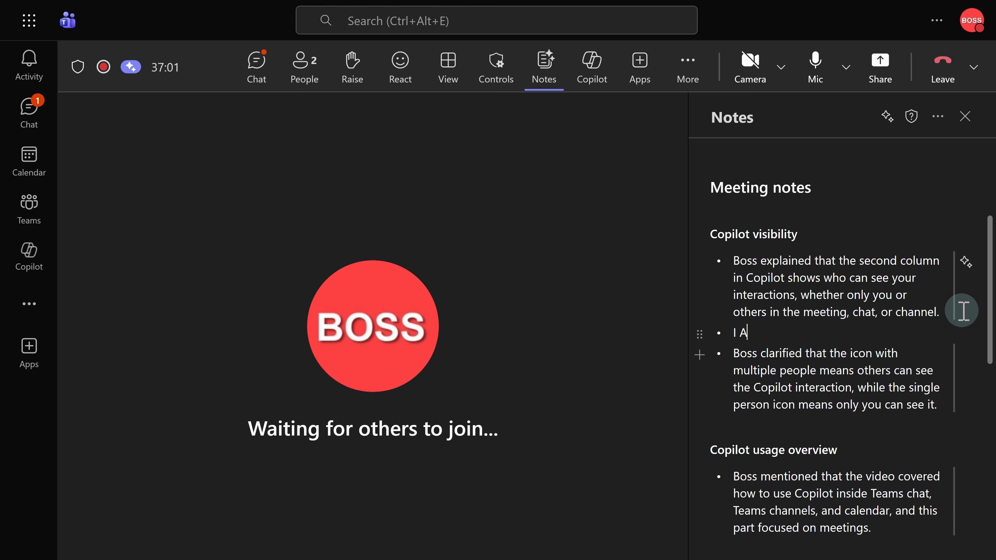
pyautogui.press('BackSpace')
pyautogui.write('am adding this line.')
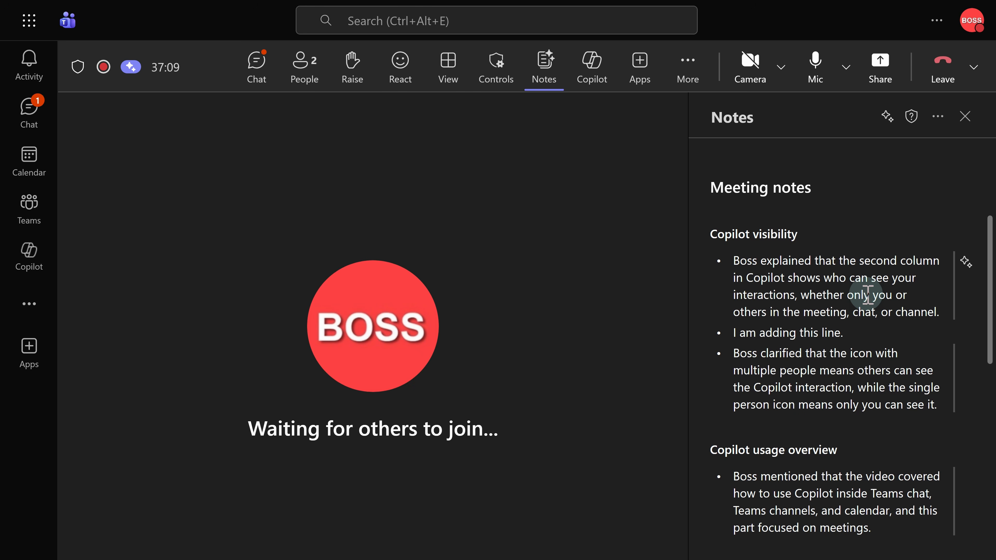
# Check who contributed the "I am adding this line." bullet in the meeting notes
pyautogui.moveTo(869, 295)
pyautogui.moveTo(867, 262)
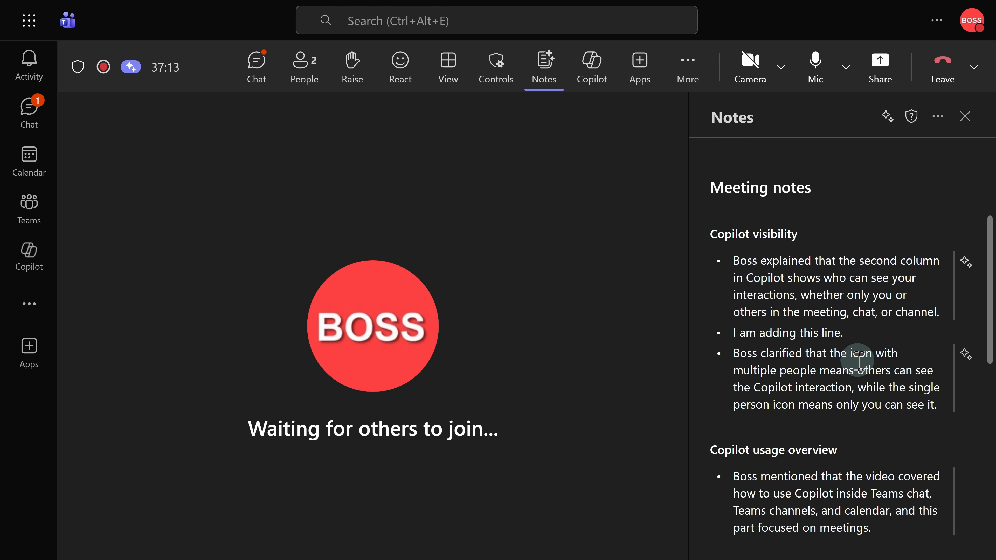
pyautogui.tripleClick(807, 334)
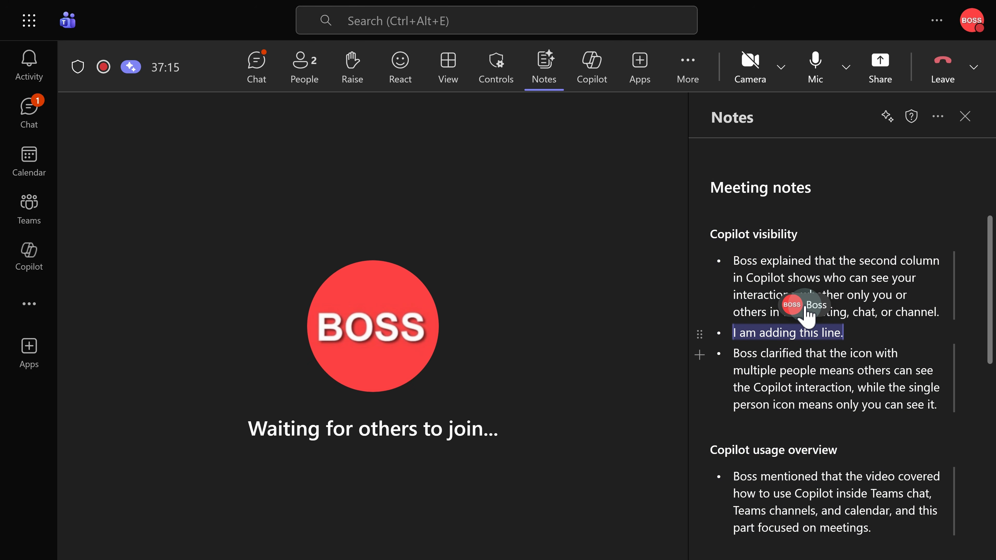
pyautogui.click(843, 340)
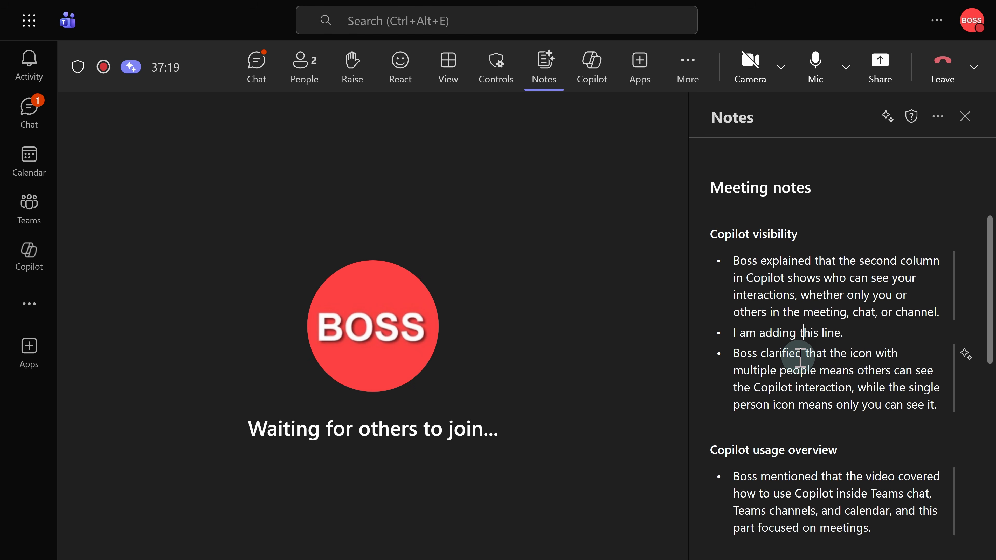
# Replace the word "icon" with "button" before "with multiple people" in the last Copilot visibility bullet
pyautogui.moveTo(848, 353); pyautogui.dragTo(882, 349)
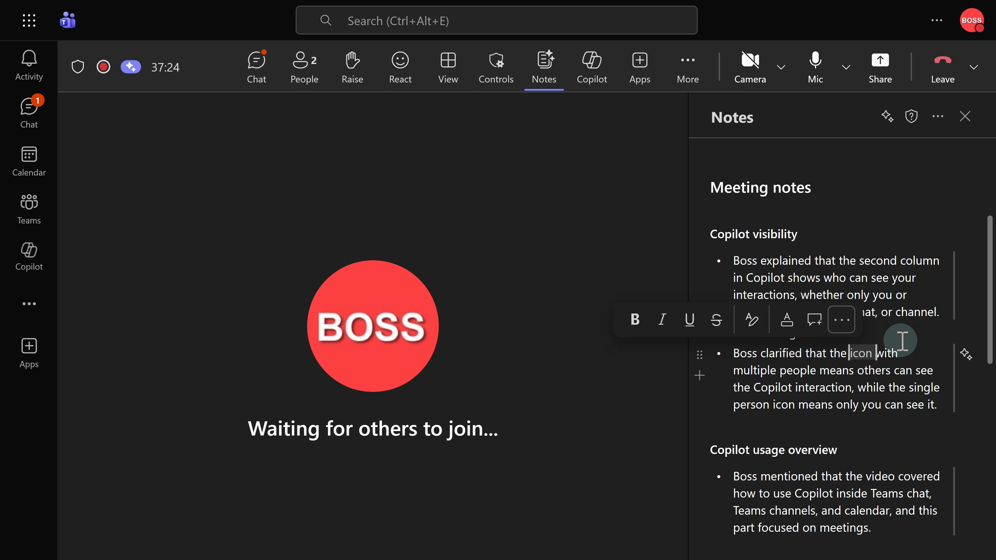
pyautogui.write('butt')
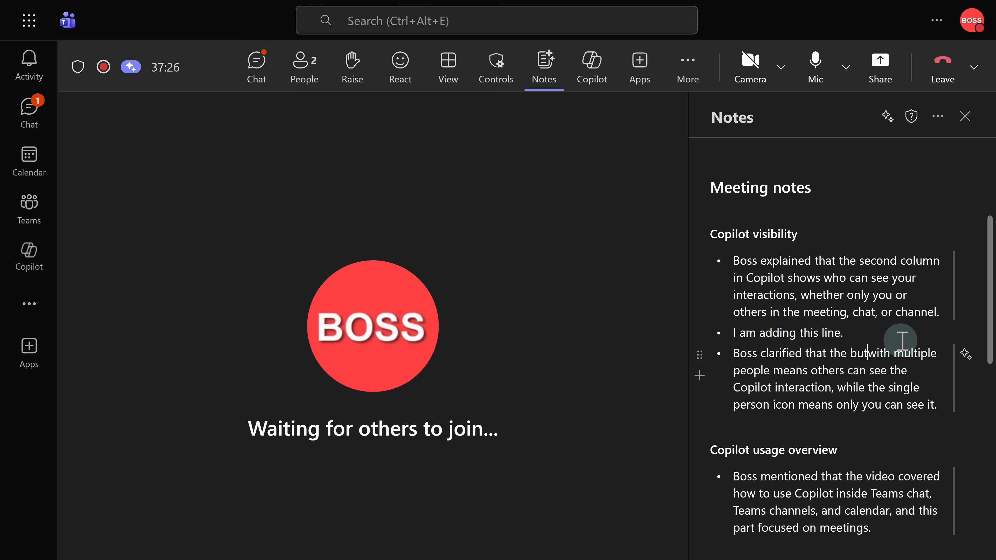
pyautogui.write('on')
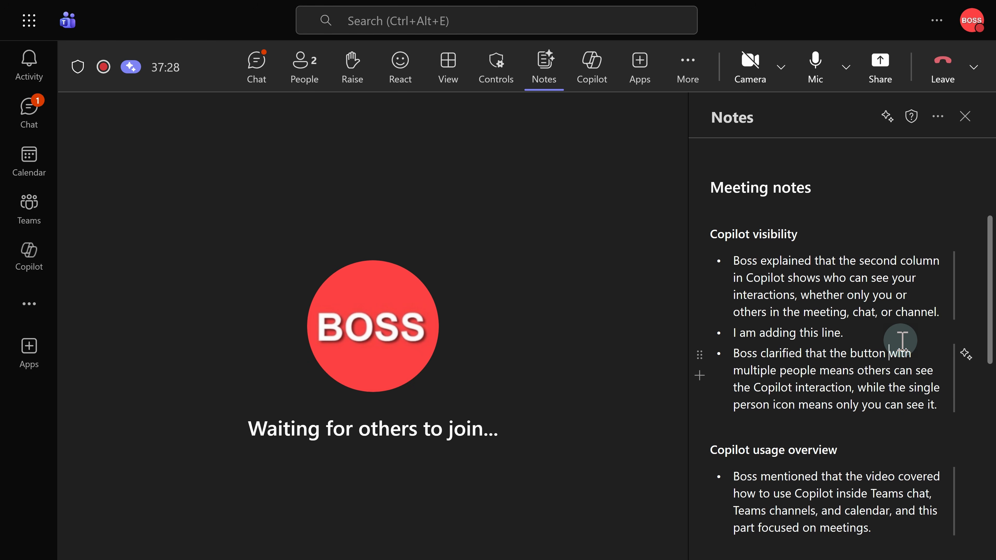
# Check who contributed to the edited last bullet under Copilot visibility
pyautogui.click(868, 347)
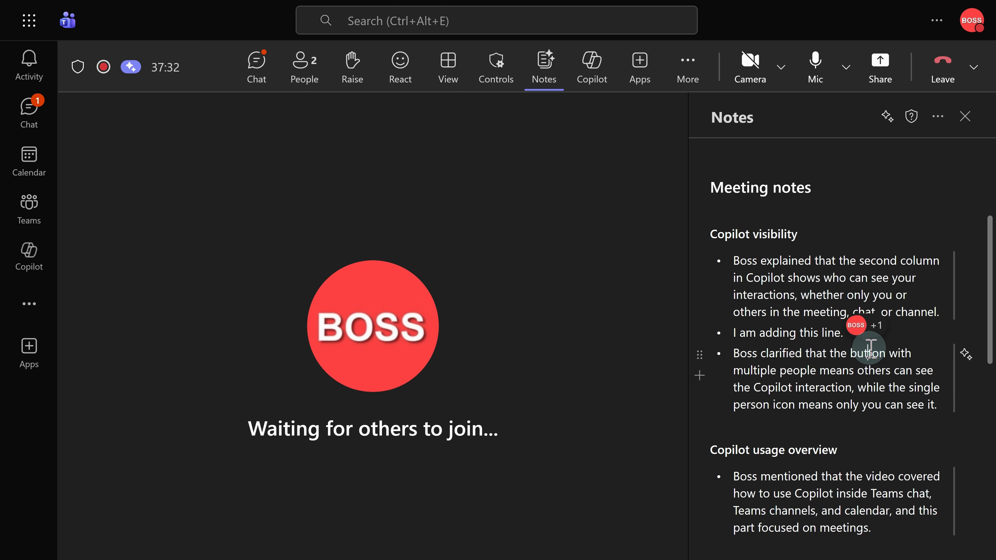
pyautogui.tripleClick(870, 347)
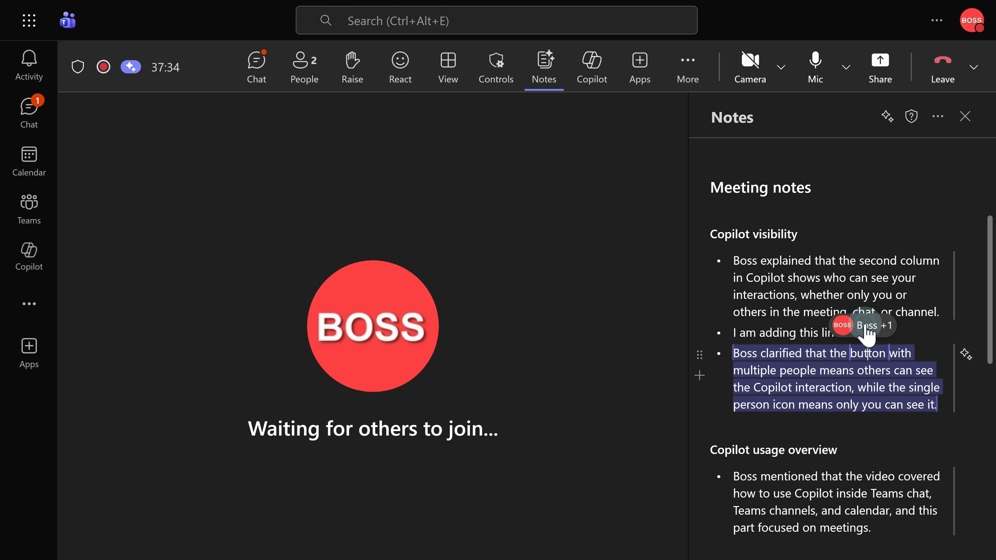
pyautogui.moveTo(861, 333)
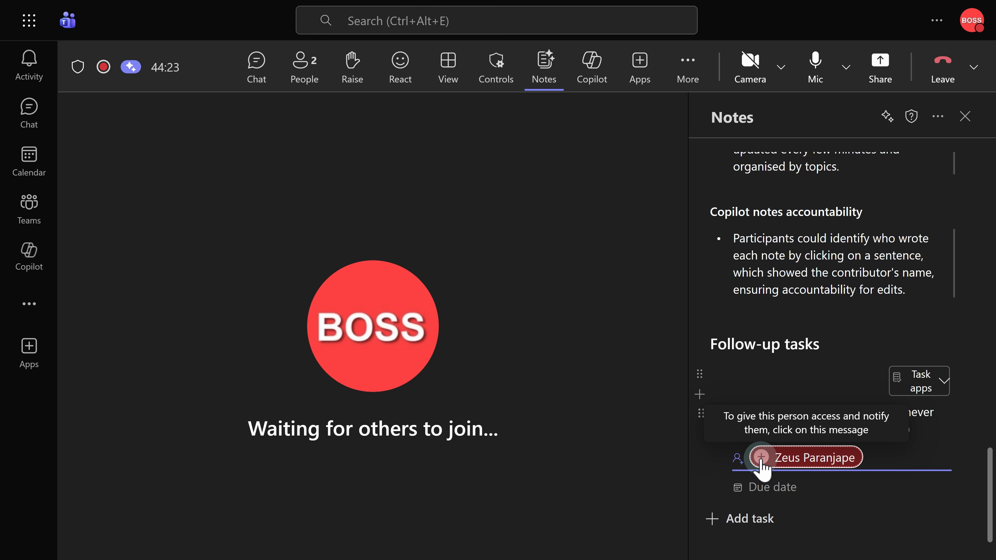
# Give the follow-up task's assignee access to the notes and notify them
pyautogui.click(759, 457)
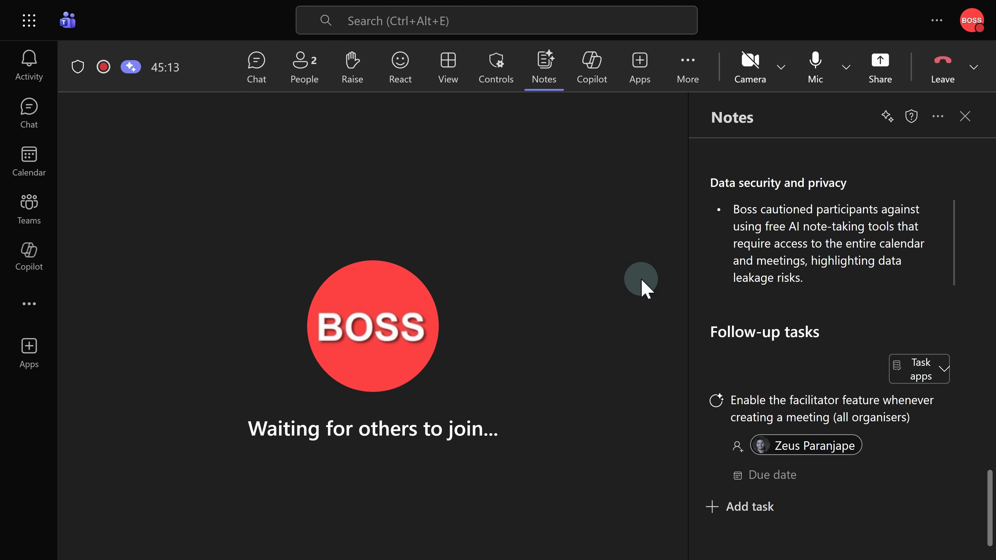
# Open Copilot in the meeting and ask it to "Recap the meeting so far"
pyautogui.click(600, 84)
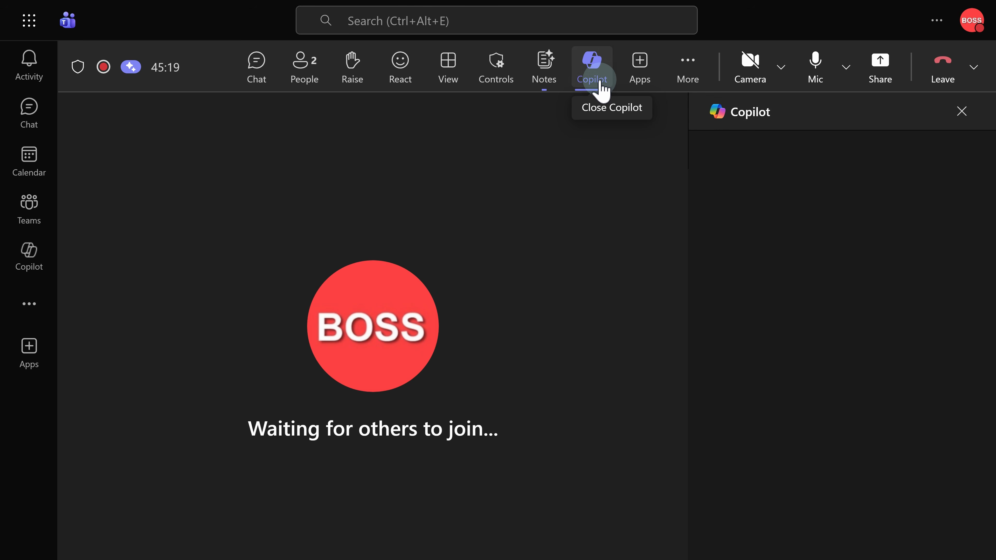
pyautogui.click(689, 193)
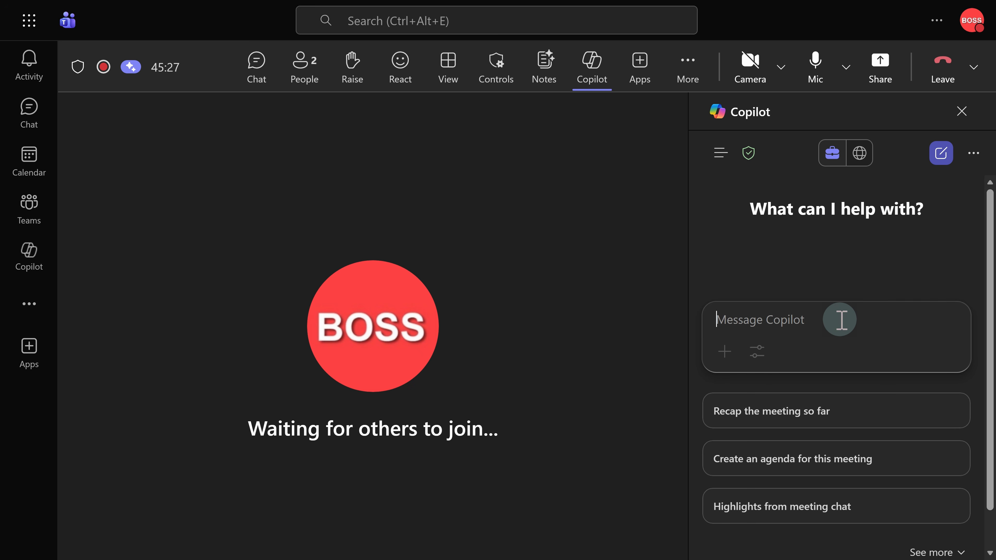
pyautogui.click(839, 320)
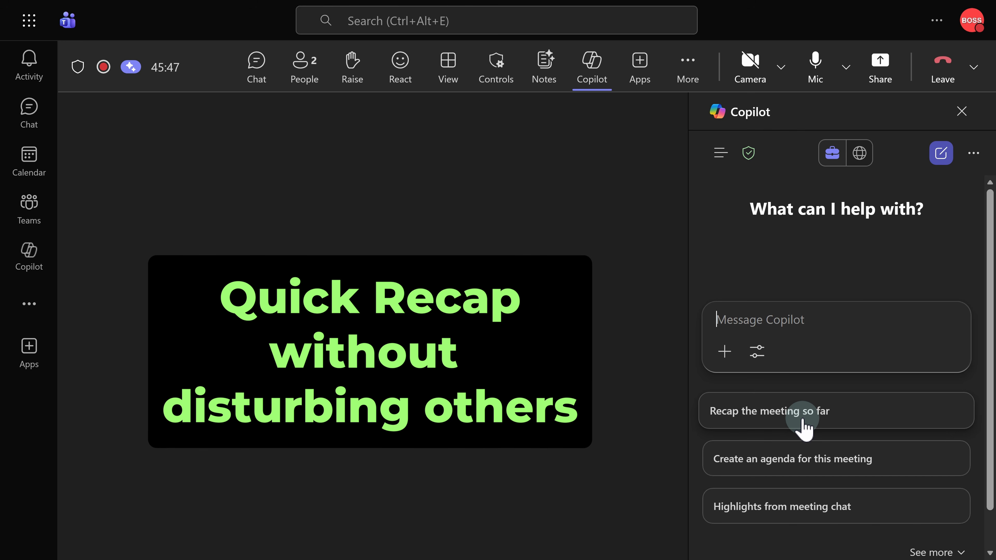
pyautogui.click(802, 421)
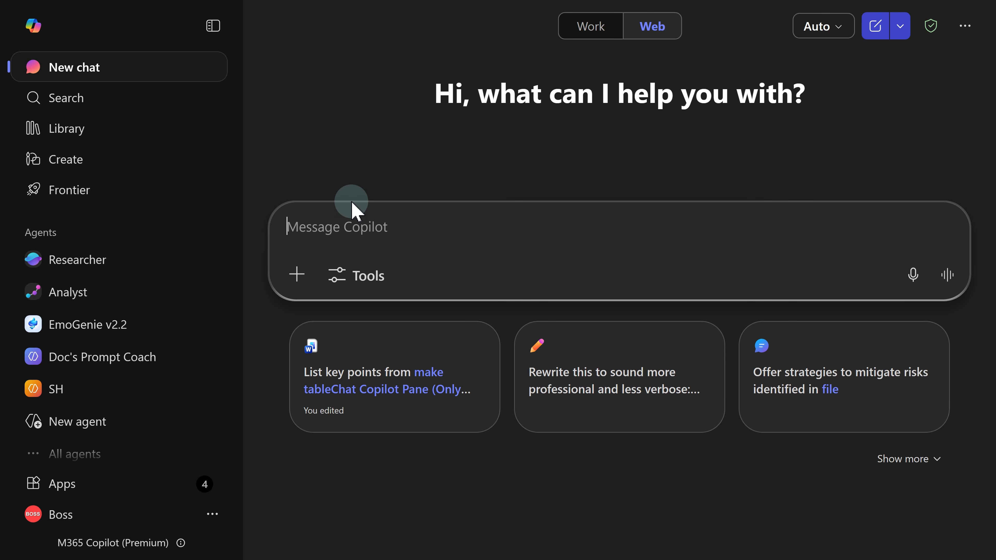
# Switch to the M365 Copilot app and open the meeting recap conversation from the chat history
pyautogui.scroll(-5, 83, 263)
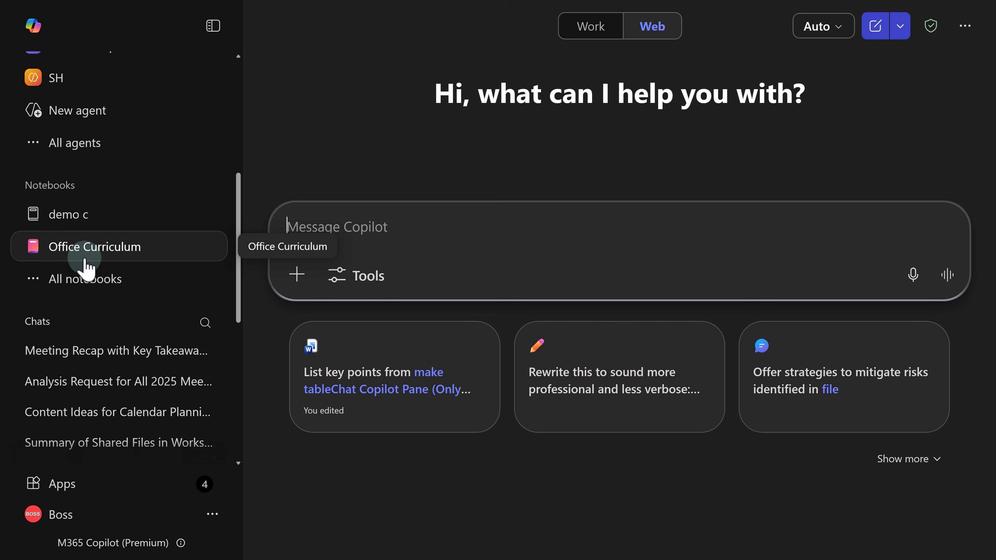
pyautogui.scroll(-4, 85, 267)
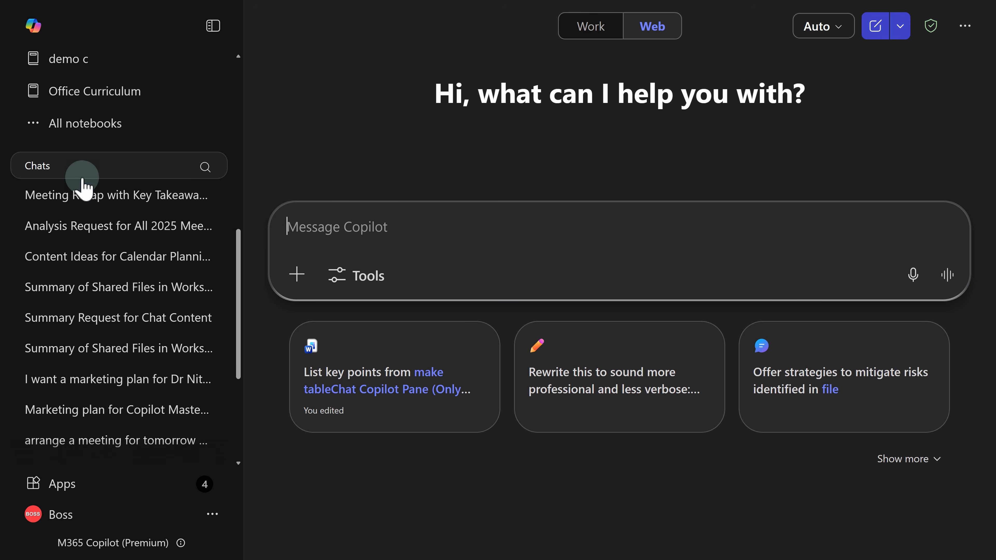
pyautogui.click(90, 198)
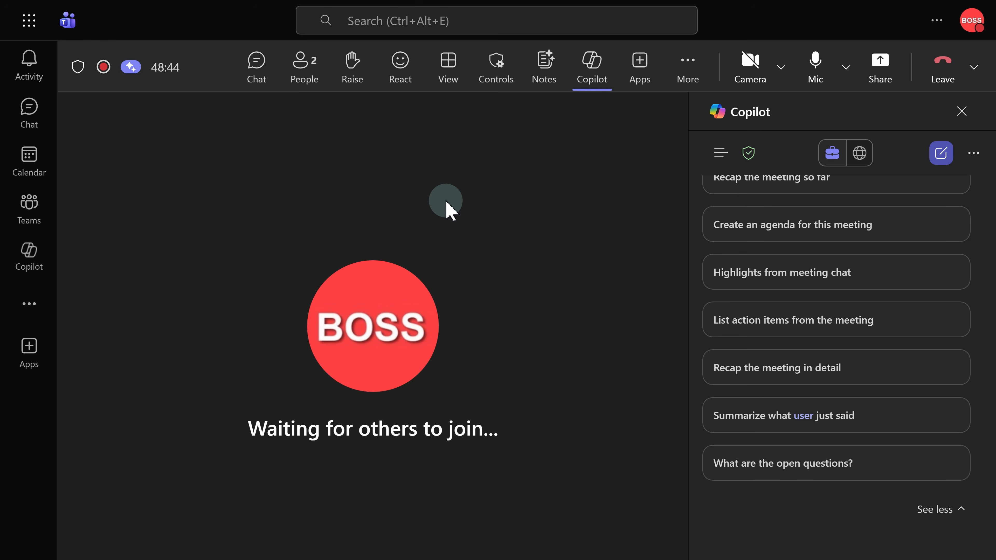
# Open the meeting chat and review Facilitator's introduction listing what it can do
pyautogui.click(247, 74)
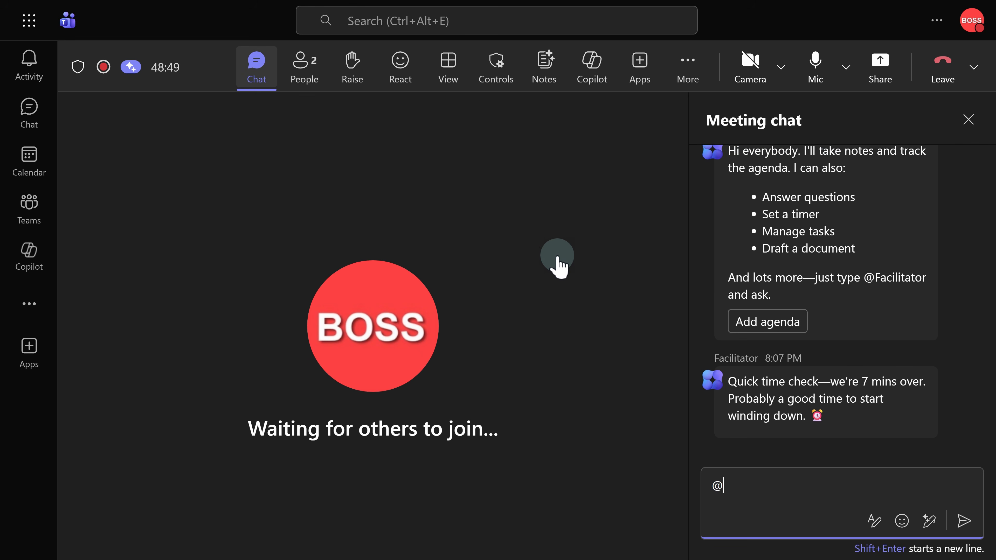
pyautogui.scroll(5, 882, 363)
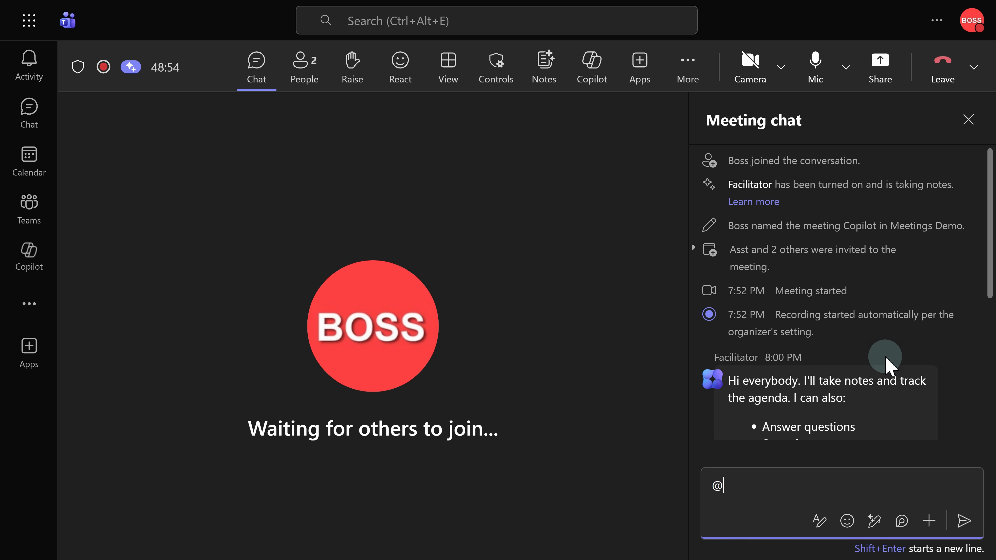
pyautogui.scroll(-4, 886, 365)
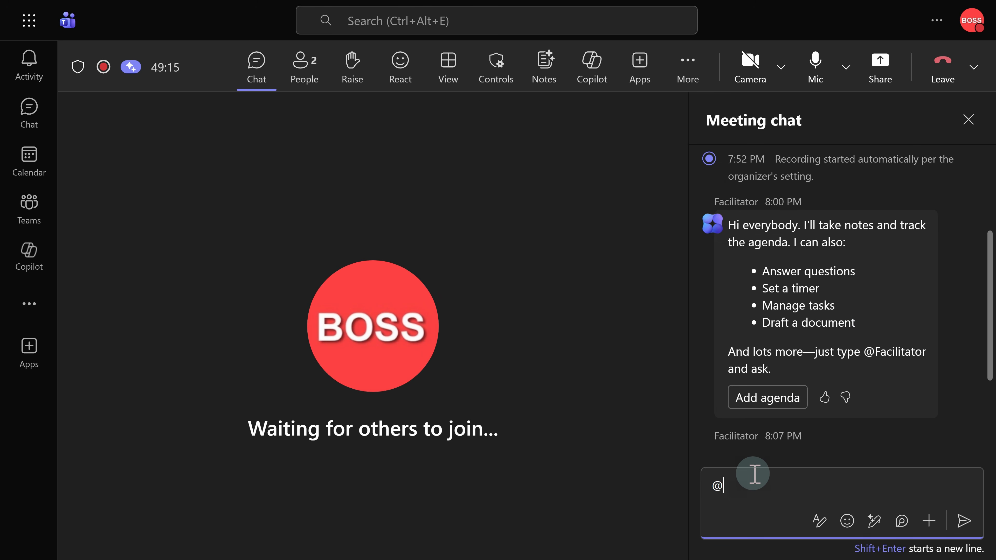
# Mention Facilitator in the meeting chat, ask for "benefits of using facilitator during teams meetings", and read its reply
pyautogui.press('BackSpace')
pyautogui.write('@')
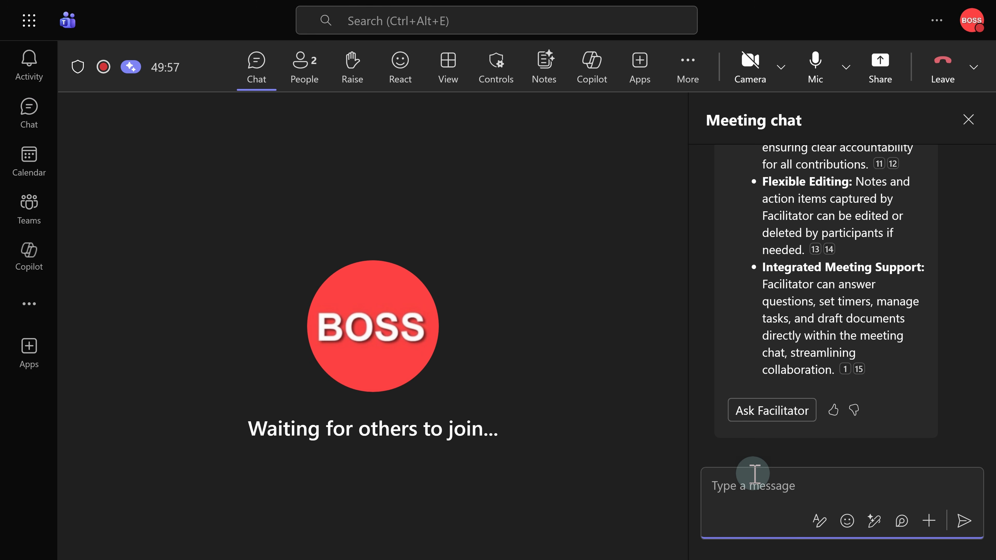
pyautogui.scroll(8, 889, 289)
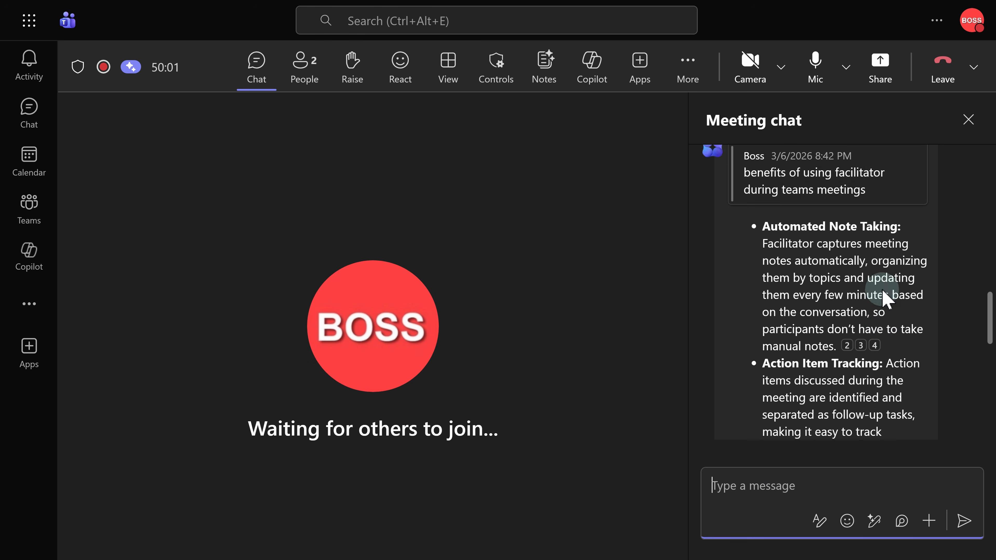
pyautogui.scroll(-5, 874, 307)
pyautogui.scroll(-4, 874, 312)
# View Copilot's rewrite, proofread and adjust options for composing a chat message, and return to the empty message
pyautogui.click(874, 521)
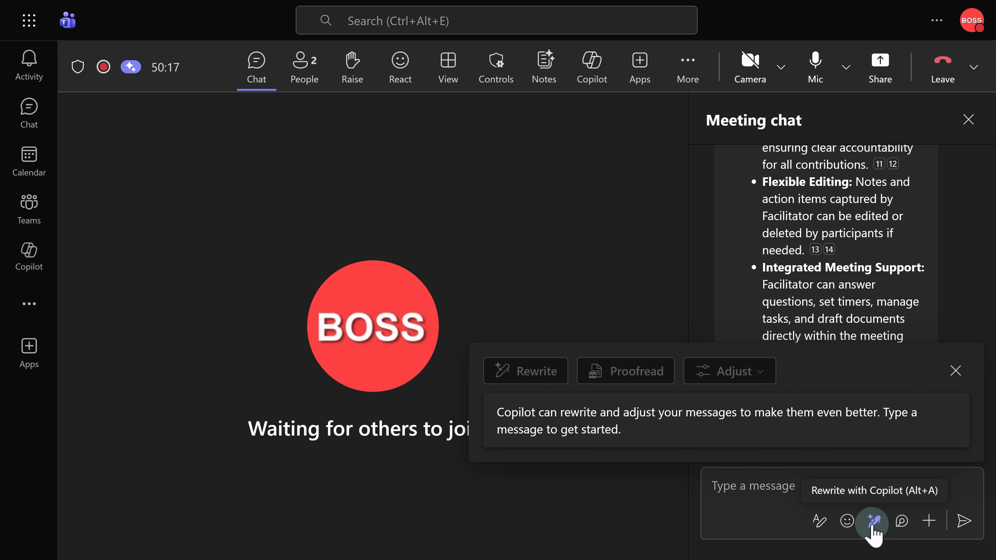
pyautogui.click(726, 484)
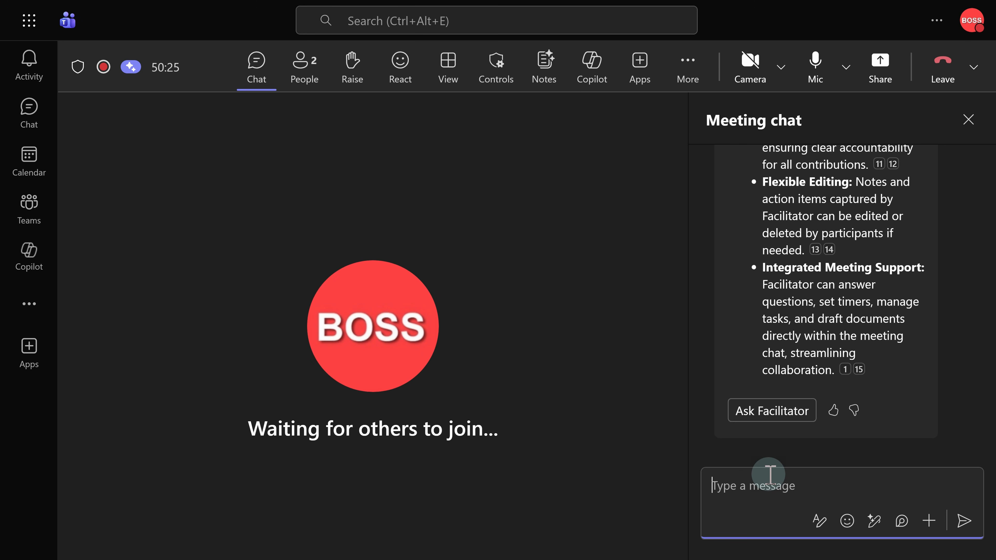
# End the meeting and open the recap of the Copilot in Meetings Demo calendar event
pyautogui.click(974, 67)
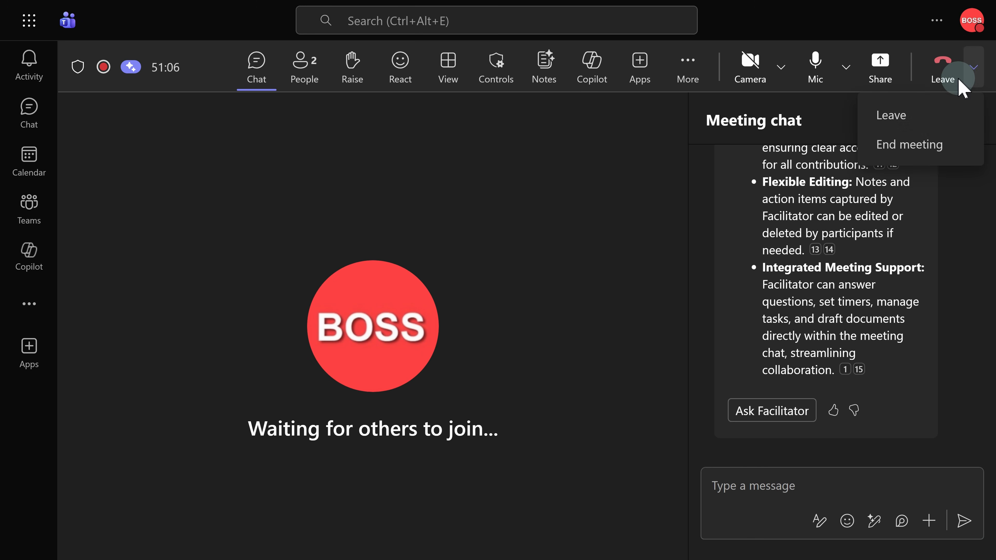
pyautogui.click(903, 146)
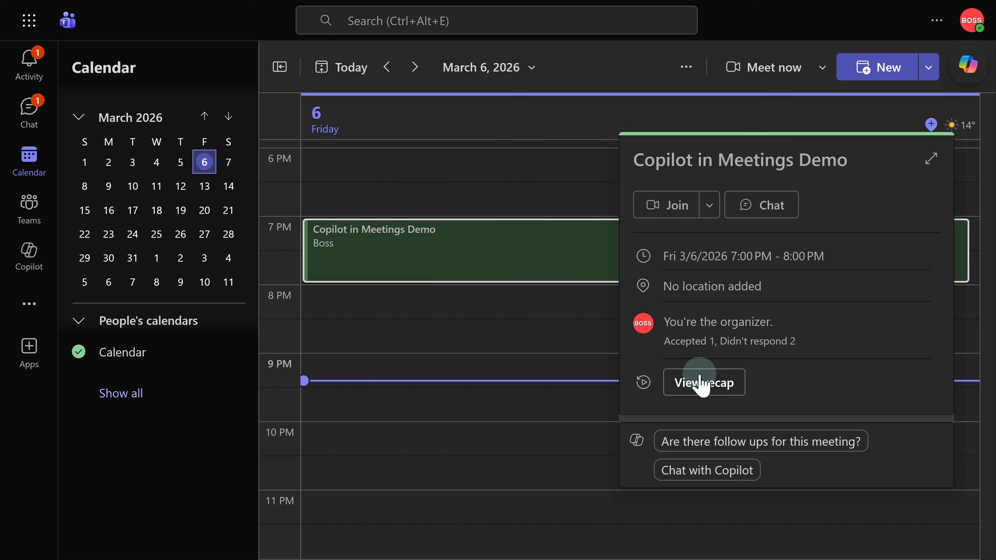
pyautogui.click(700, 383)
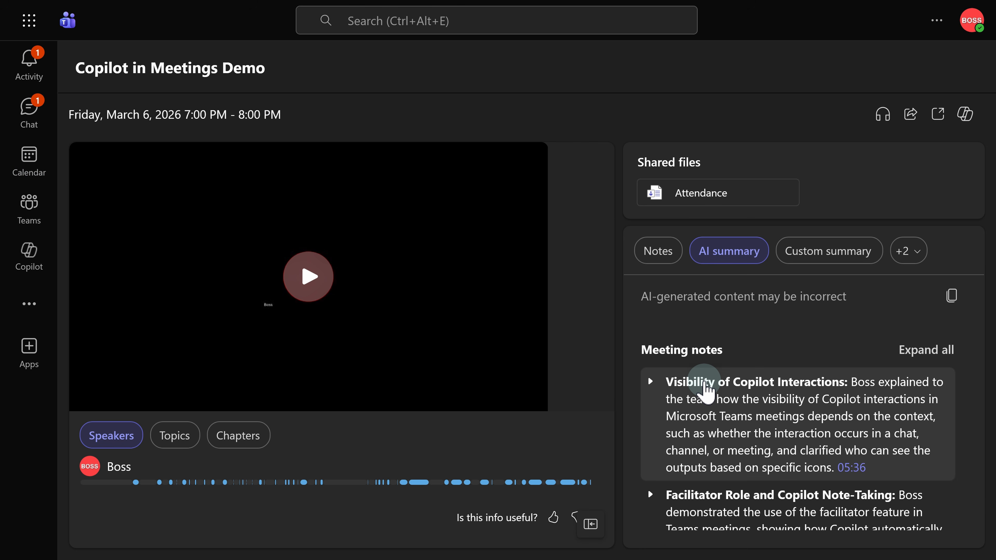
# Review the recording's speaker timeline, topics and chapters, and jump to the section on managing Copilot's note-taking feature
pyautogui.moveTo(212, 208)
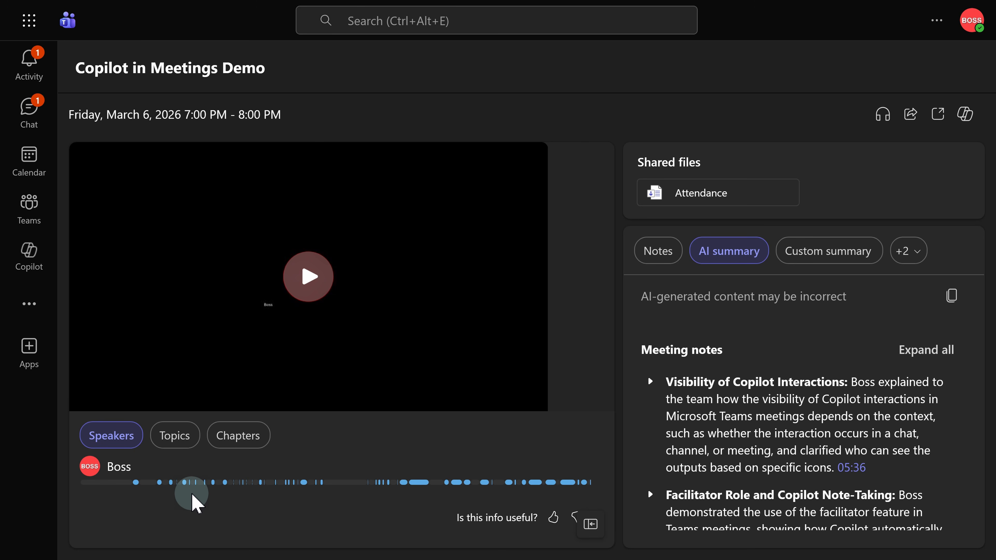
pyautogui.click(175, 440)
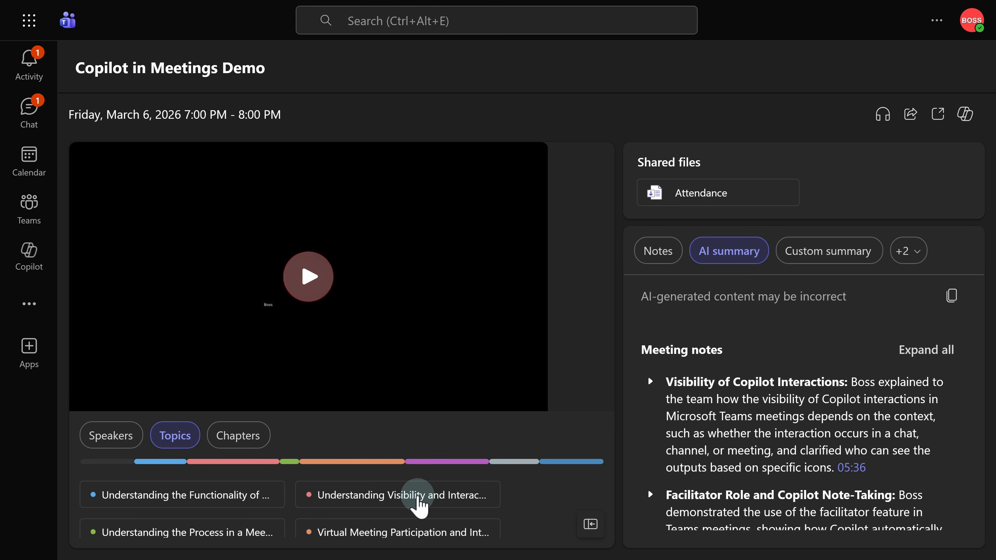
pyautogui.click(416, 503)
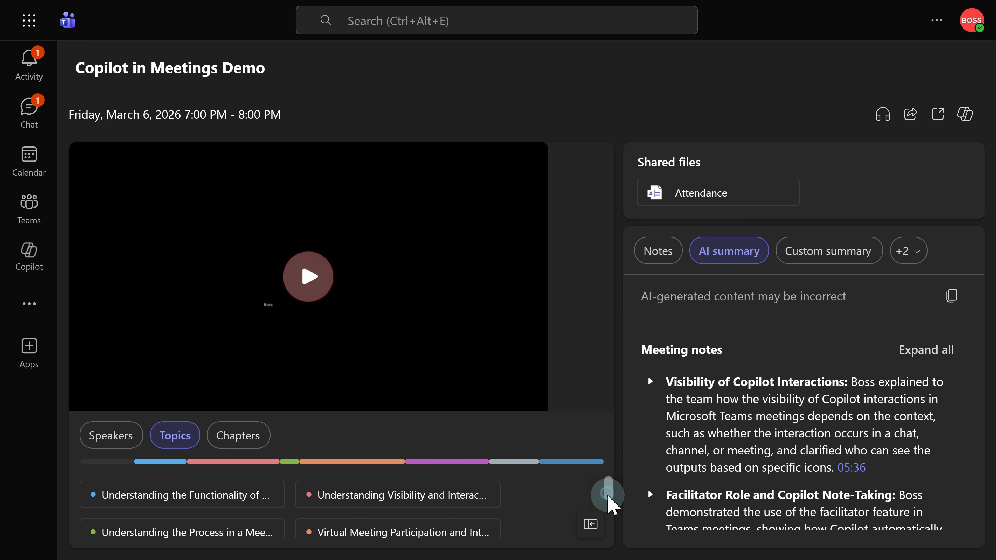
pyautogui.moveTo(609, 496); pyautogui.dragTo(619, 517)
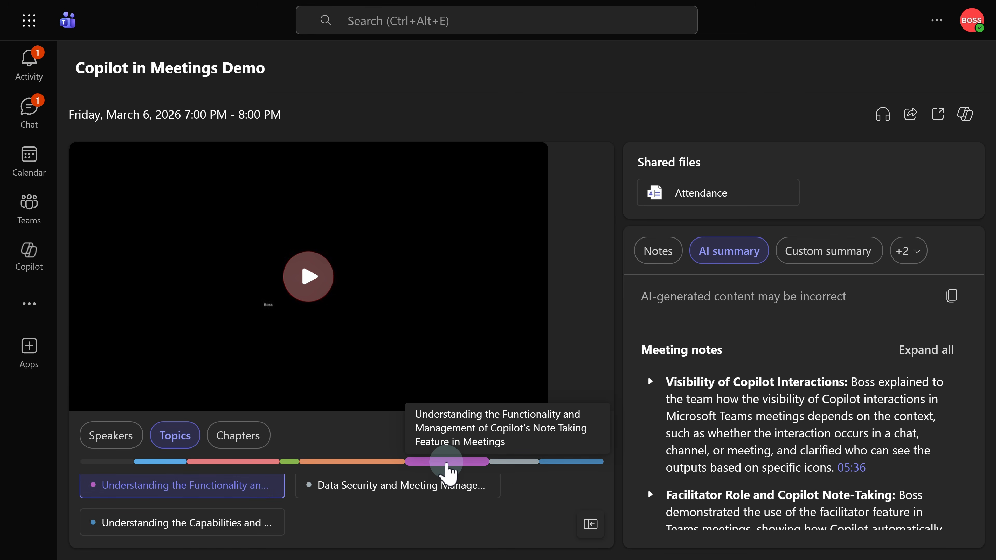
pyautogui.click(447, 464)
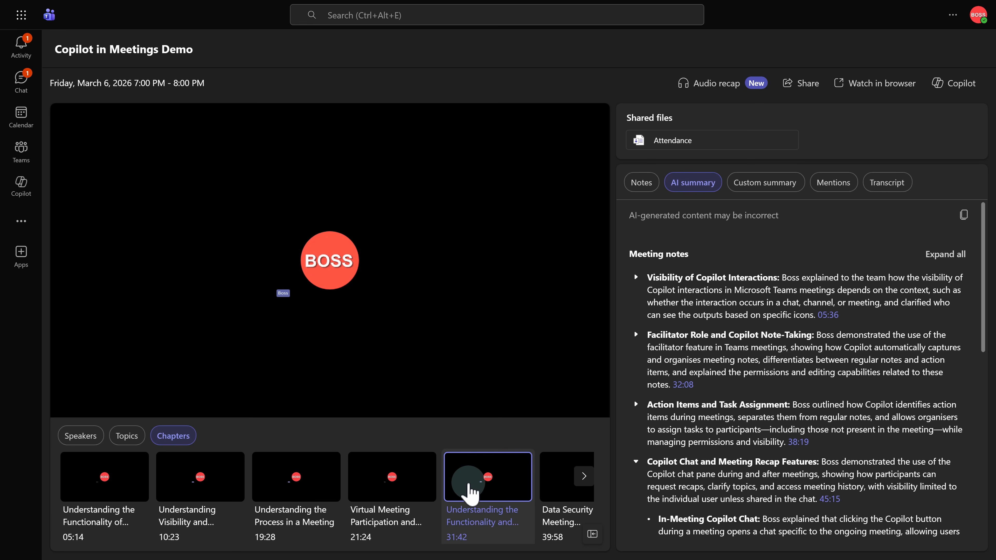
pyautogui.moveTo(556, 155)
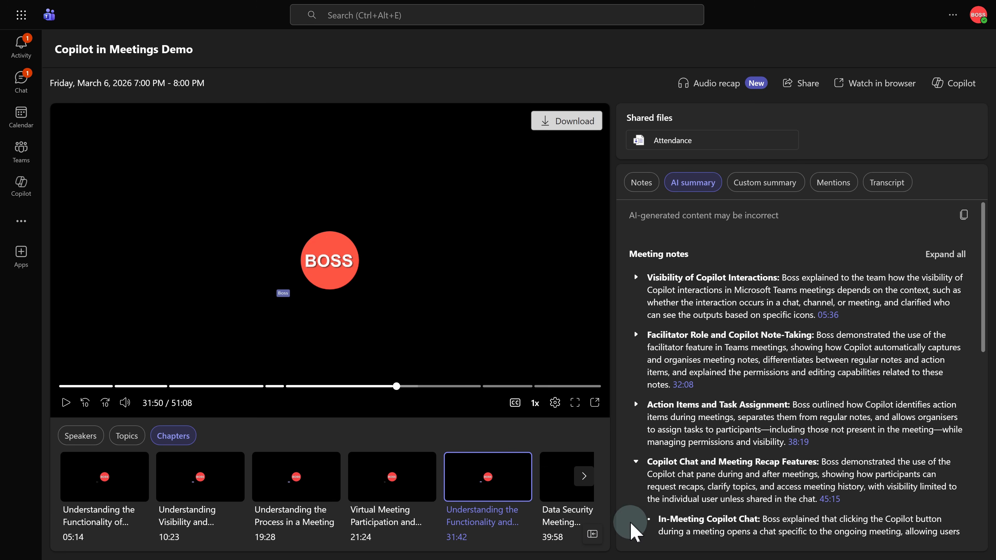
# Hide the recording pane and read the details under the Facilitator Role and Copilot Note-Taking note in the AI summary
pyautogui.click(592, 534)
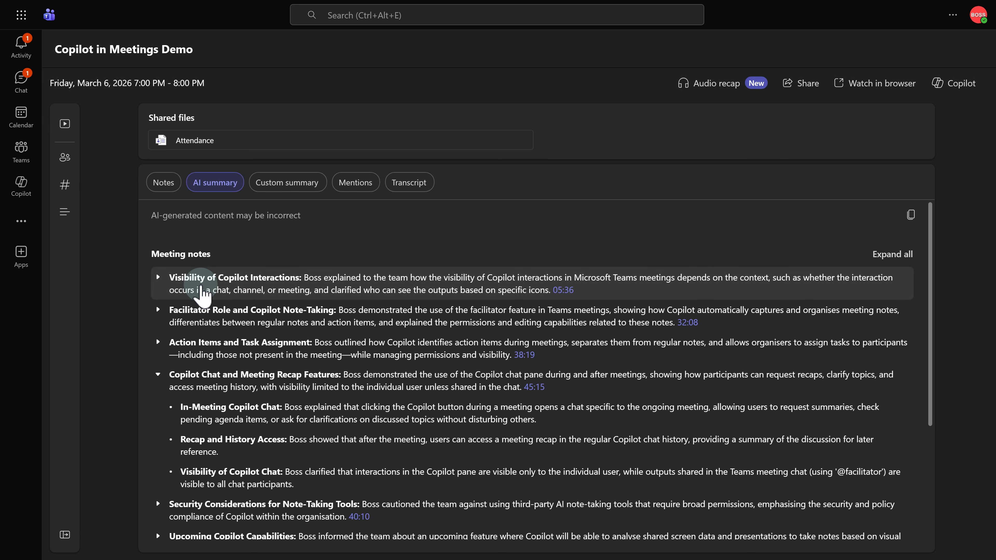
pyautogui.click(158, 310)
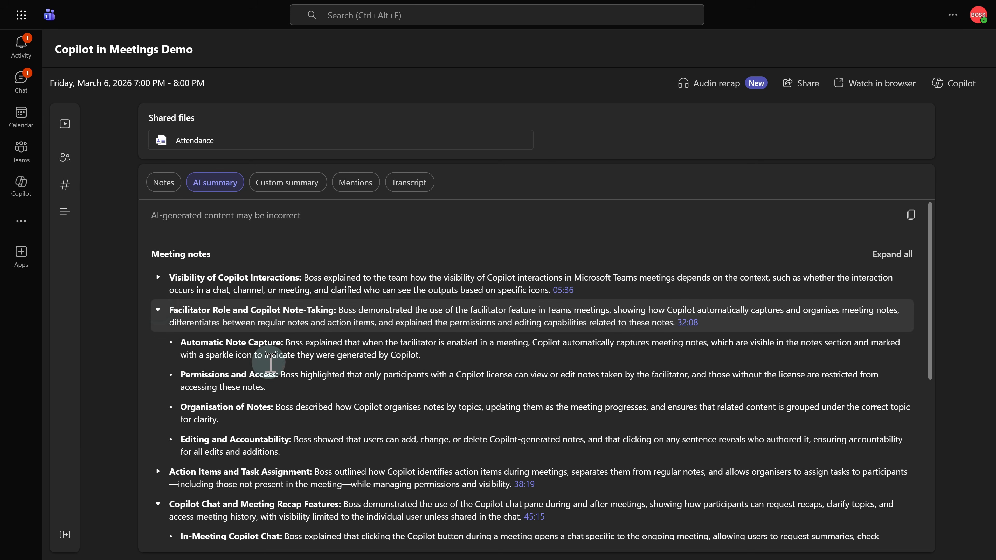
pyautogui.click(298, 316)
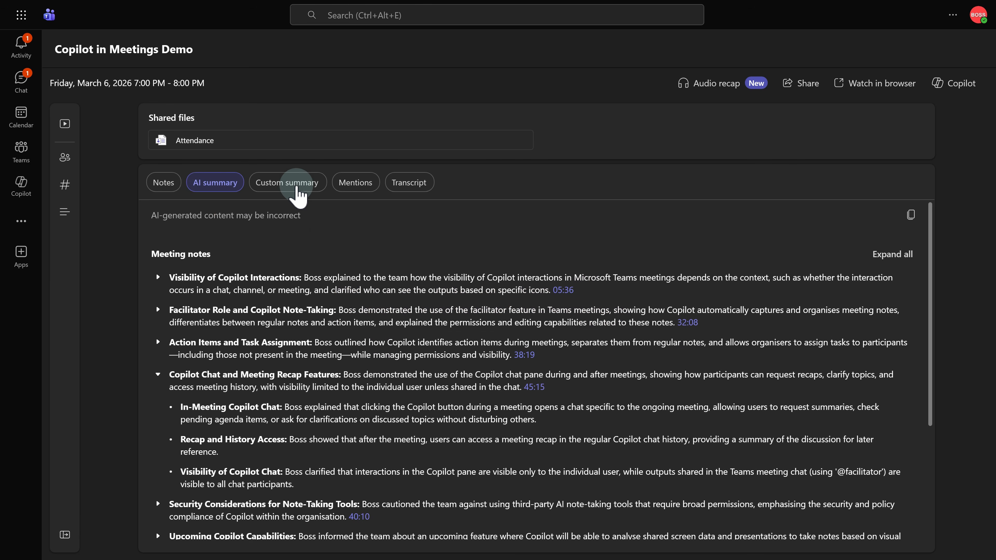
# View the meeting's custom summaries as an Executive report and as a Speaker summary
pyautogui.click(294, 181)
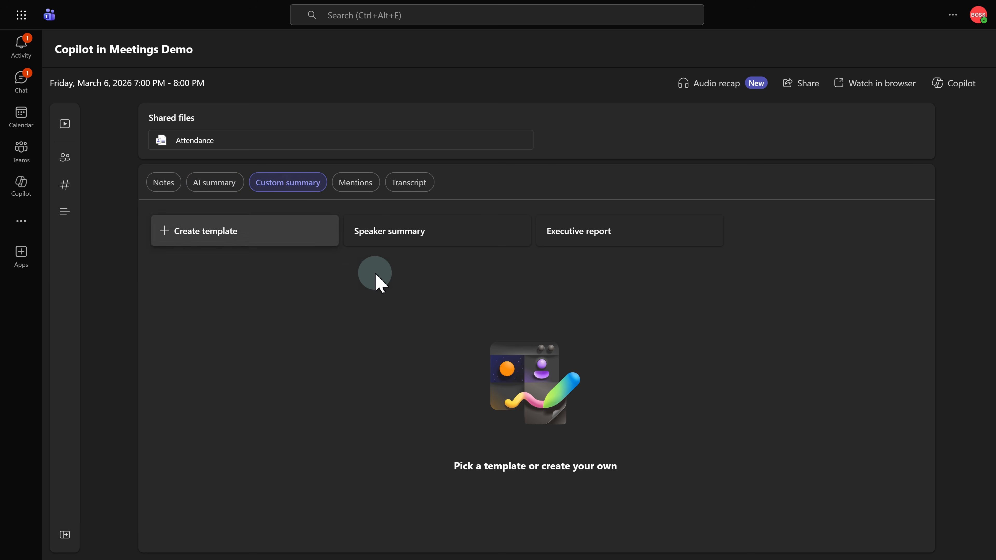
pyautogui.click(621, 235)
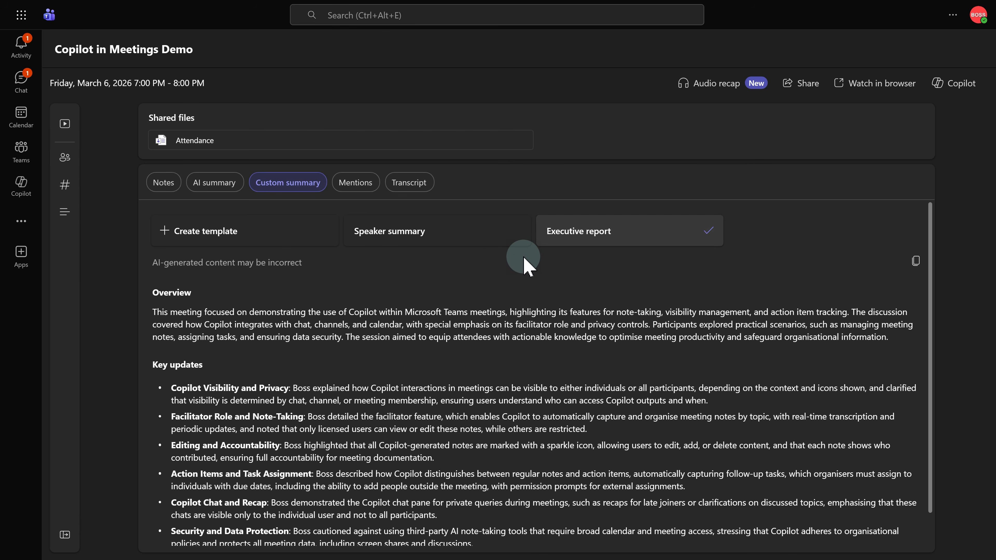
pyautogui.click(482, 241)
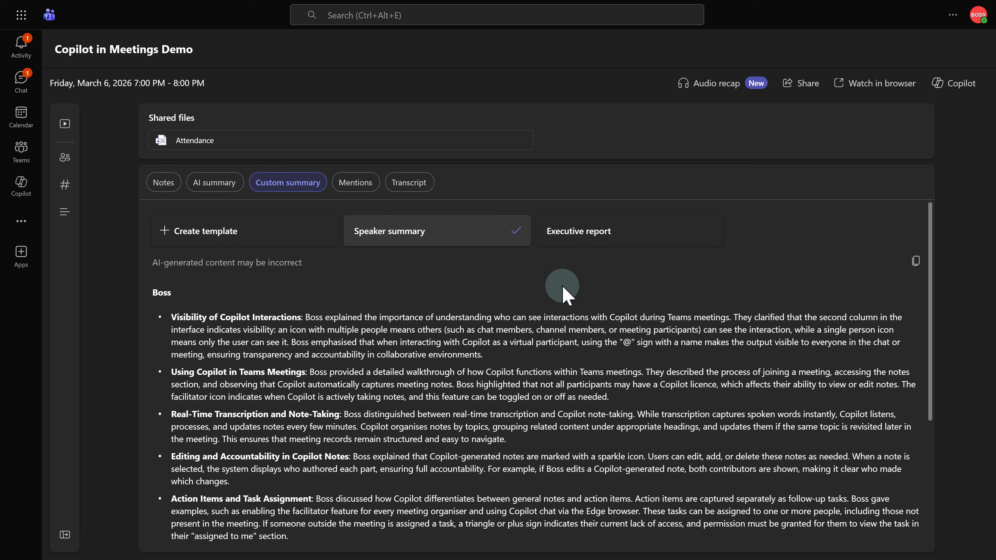
# Create a custom summary format listing Attendees, Key takeaways, Action Items, Topics covered and Pending topics, and preview it
pyautogui.click(217, 235)
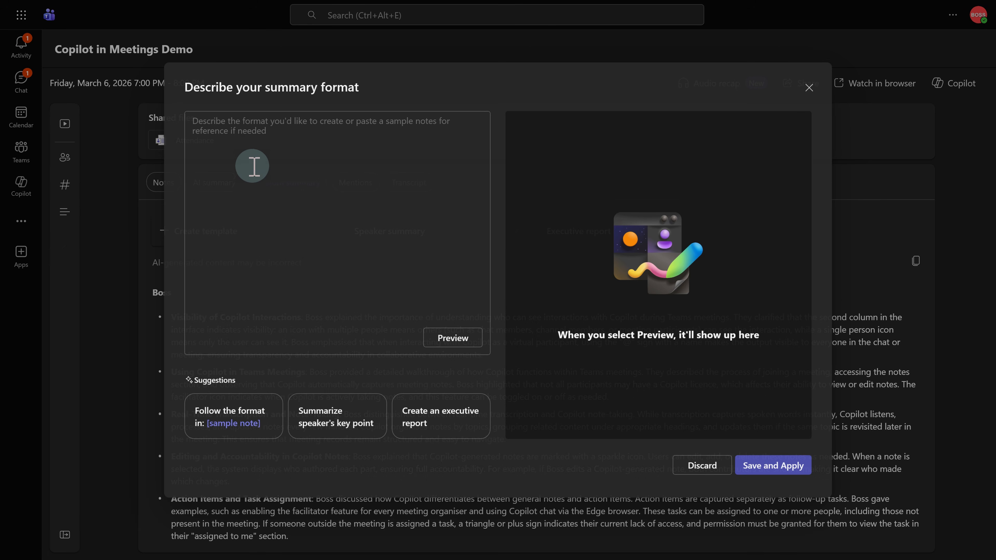
pyautogui.write('Attendees Key takeaways Action Items Topics covered Pending topics')
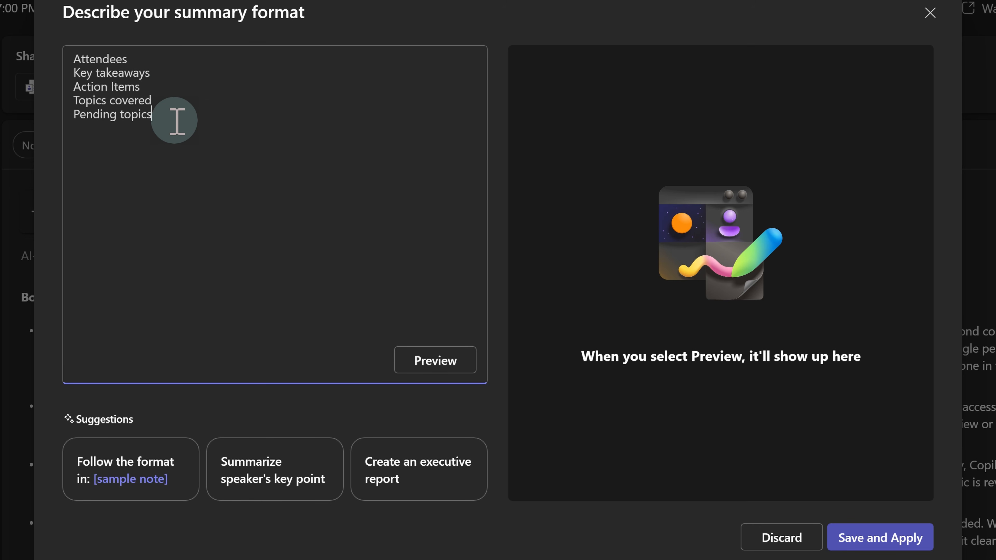
pyautogui.click(449, 361)
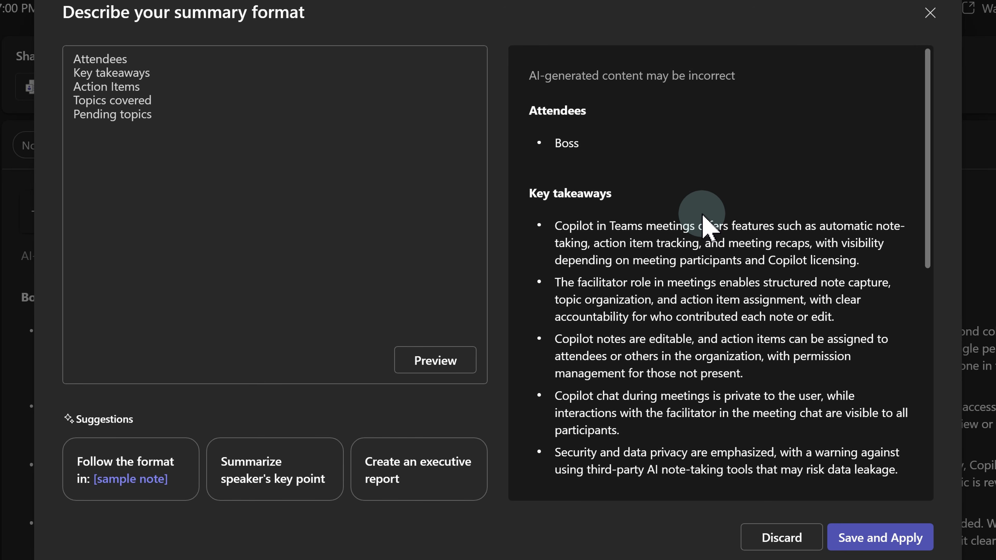
pyautogui.scroll(-5, 702, 220)
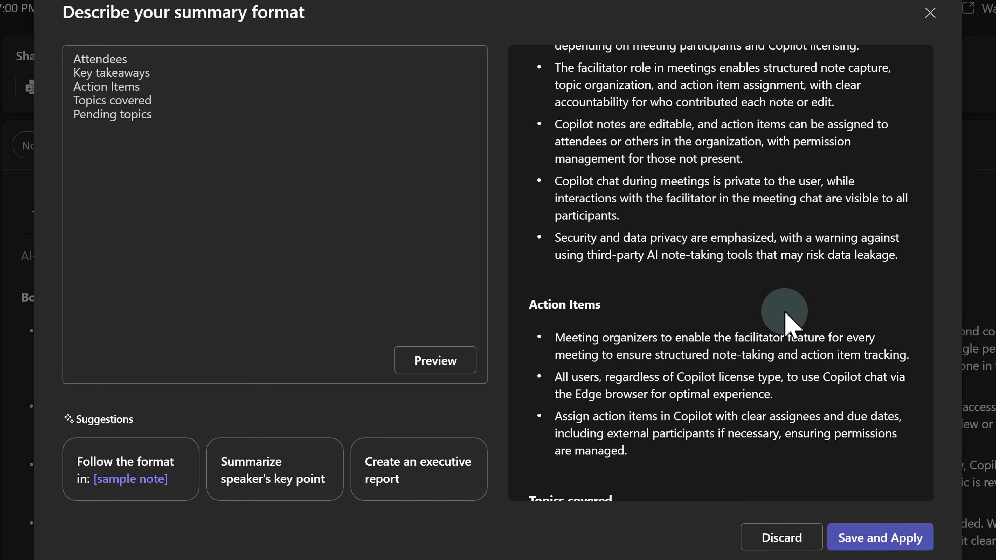
# Save the custom summary format as "AGM template" and apply it to the meeting
pyautogui.click(883, 537)
pyautogui.click(392, 283)
pyautogui.write('AGM template')
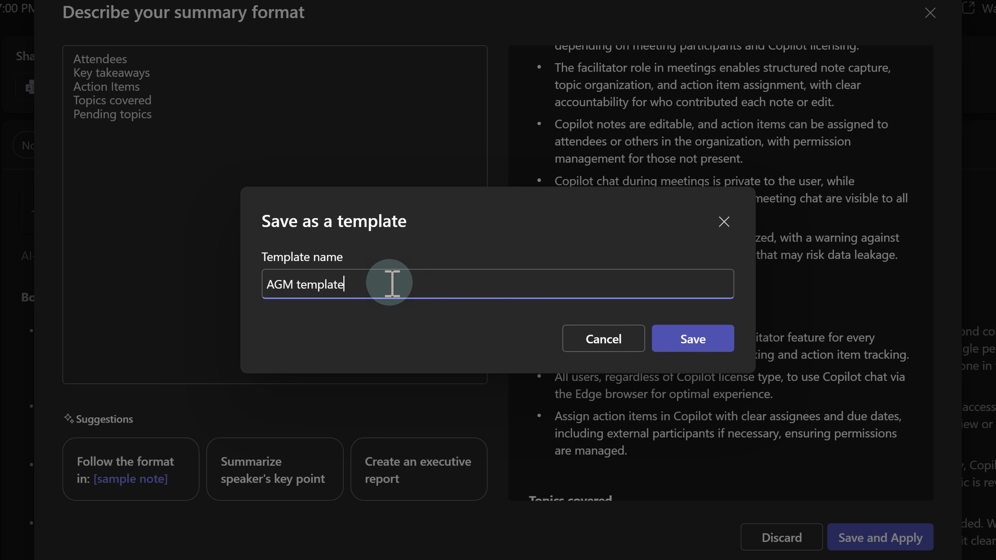
pyautogui.press('Return')
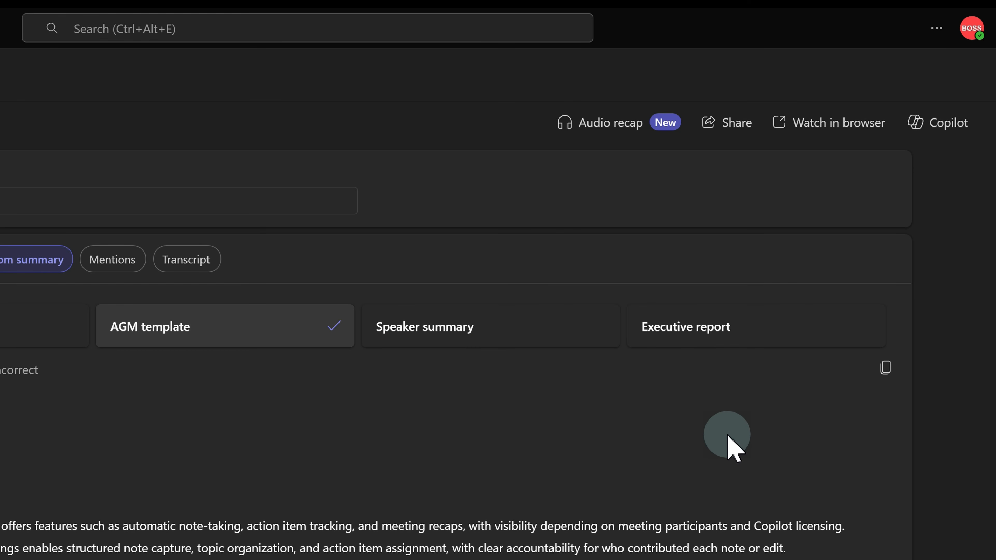
# Play the meeting overview chapter of the audio recap, and check the style and language options for generating another audio recap
pyautogui.click(960, 126)
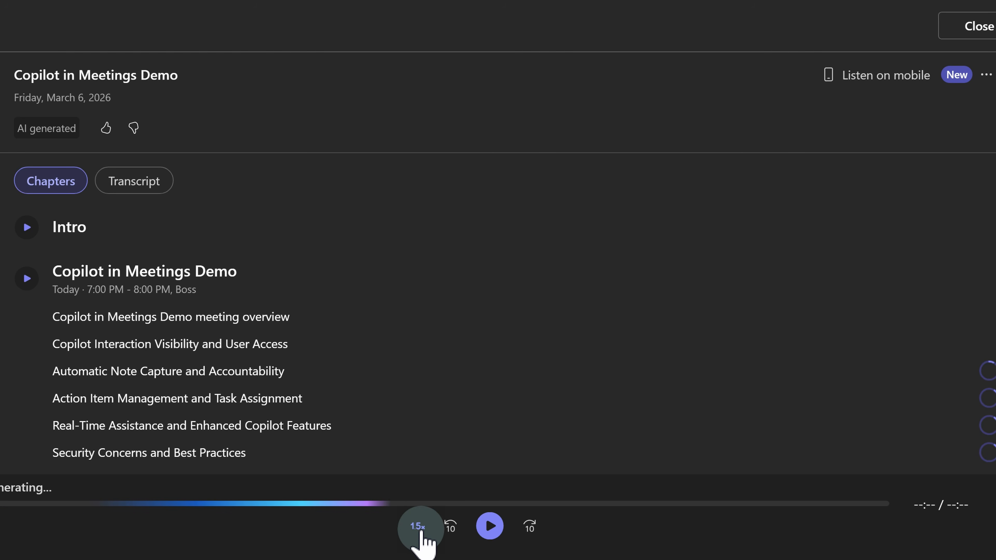
pyautogui.click(155, 320)
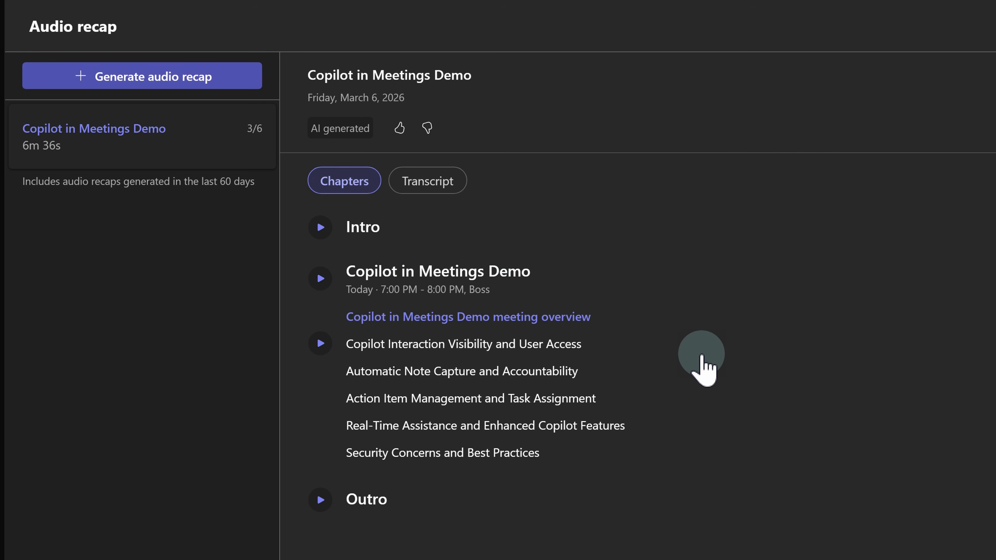
pyautogui.click(139, 78)
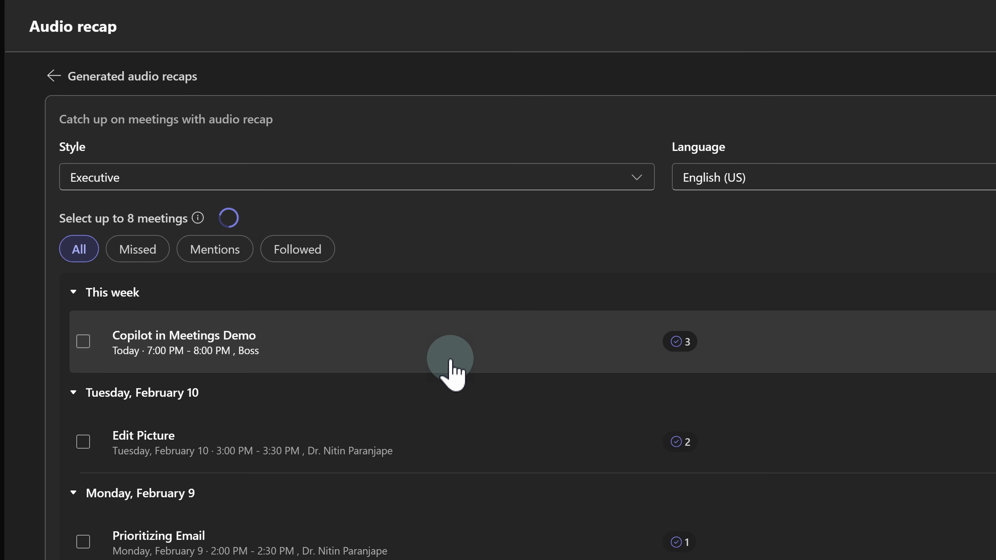
pyautogui.click(311, 179)
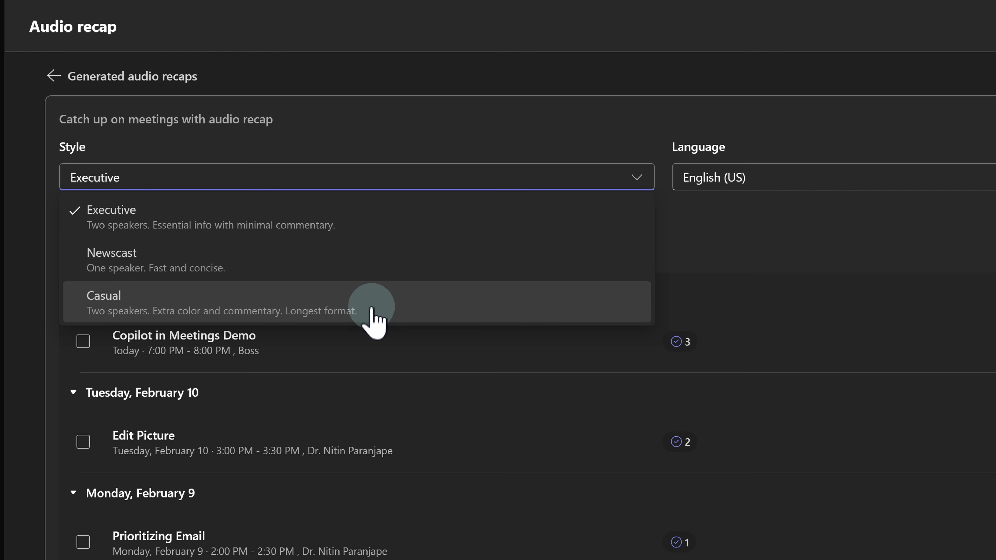
pyautogui.click(729, 177)
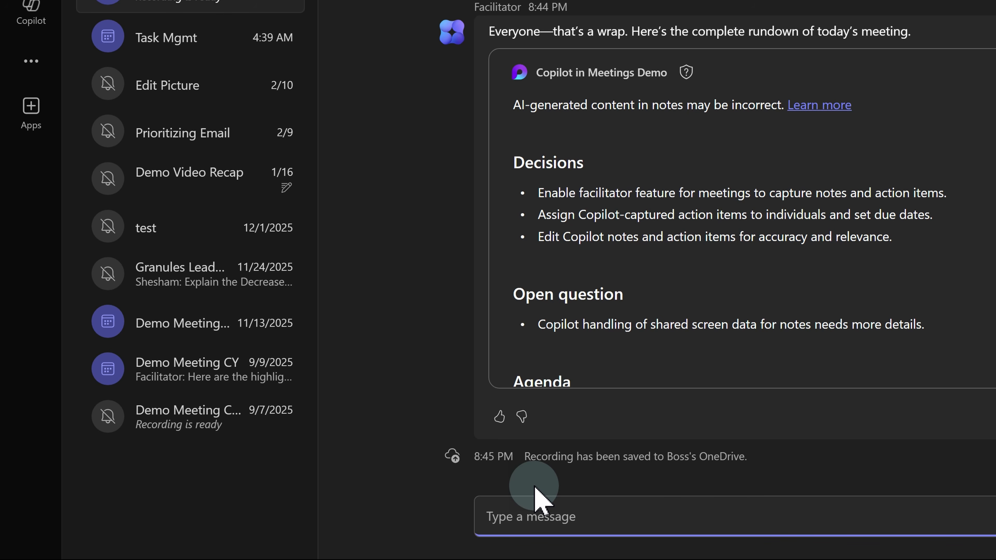
# Mention Facilitator in a new message in the ended meeting's chat, and open Copilot beside the chat
pyautogui.write('@')
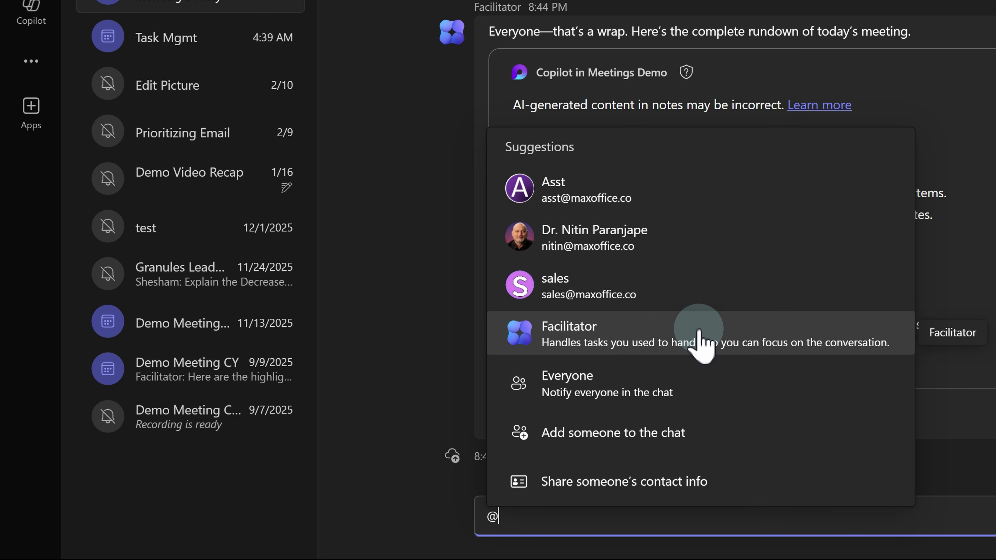
pyautogui.click(701, 345)
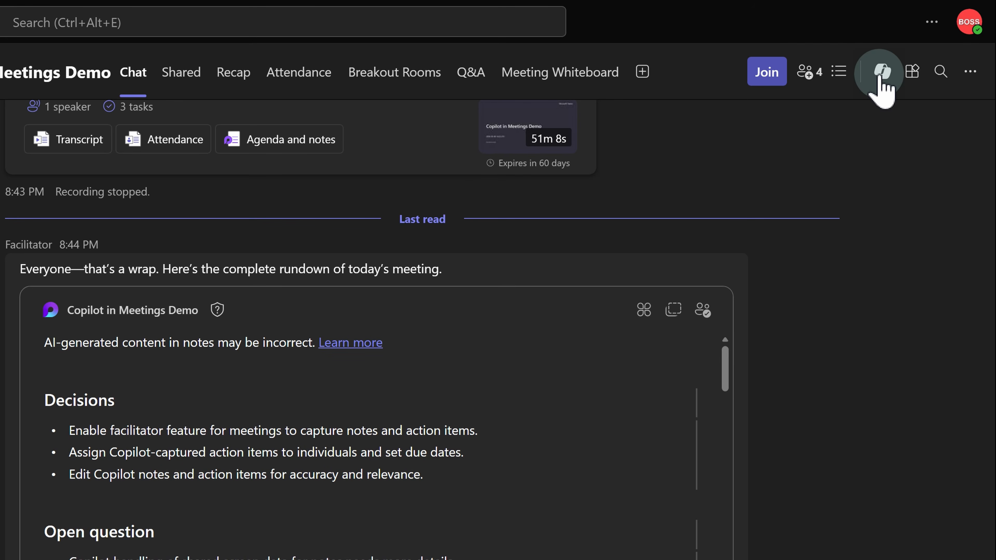
pyautogui.click(882, 79)
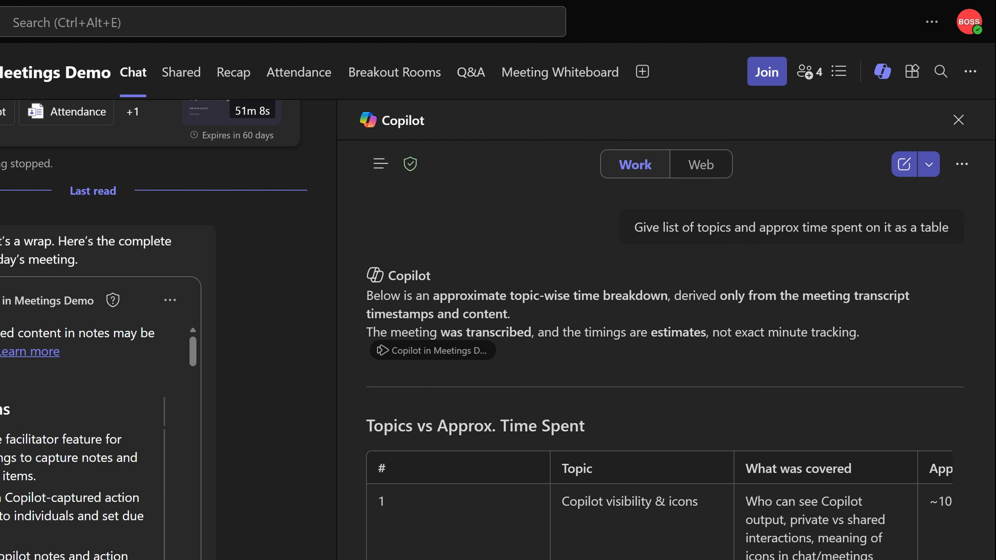